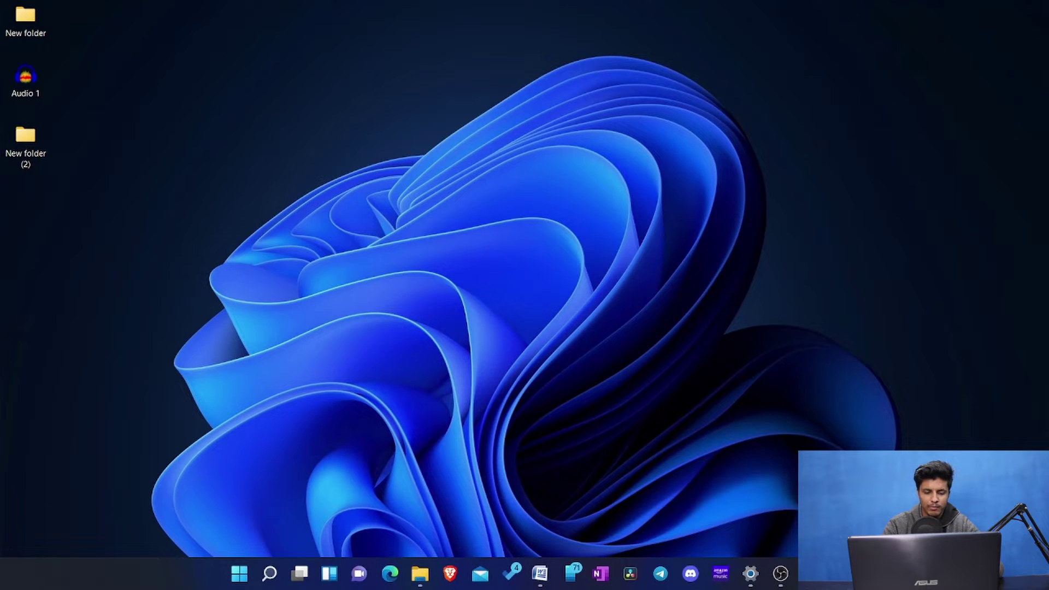
# Find the Transparency effects option in the Windows settings and switch it off.
pyautogui.press('super+i')
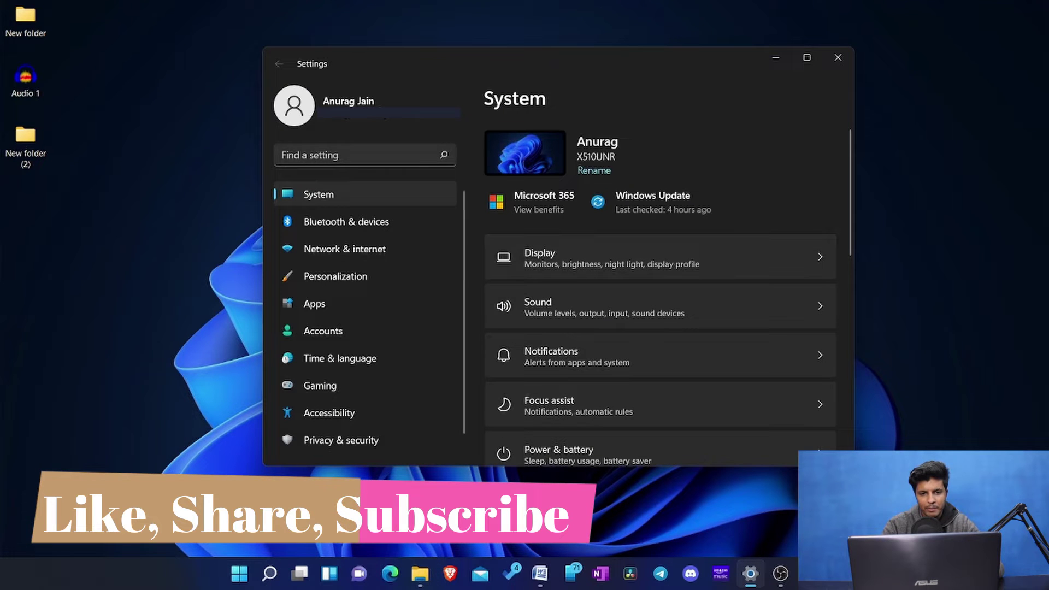
pyautogui.click(365, 155)
pyautogui.write('tras')
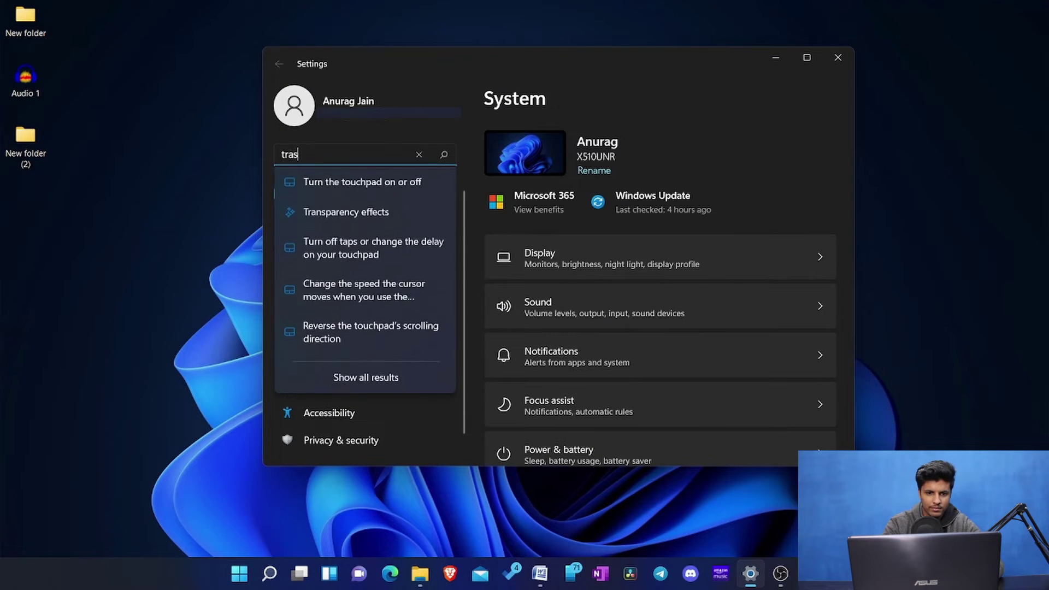
pyautogui.press('BackSpace')
pyautogui.write('ns')
pyautogui.press('Down')
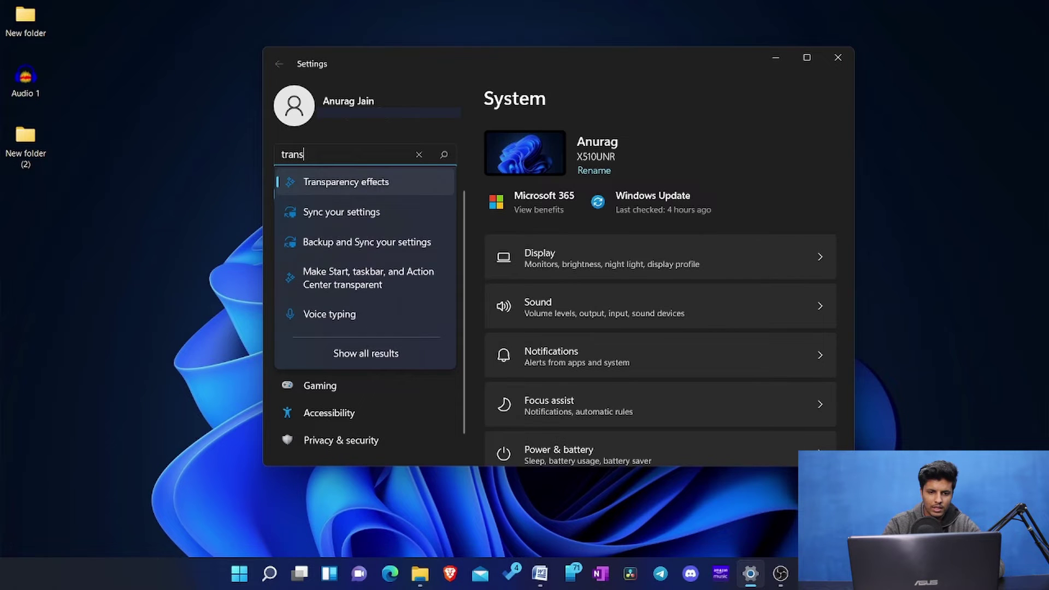
pyautogui.press('Return')
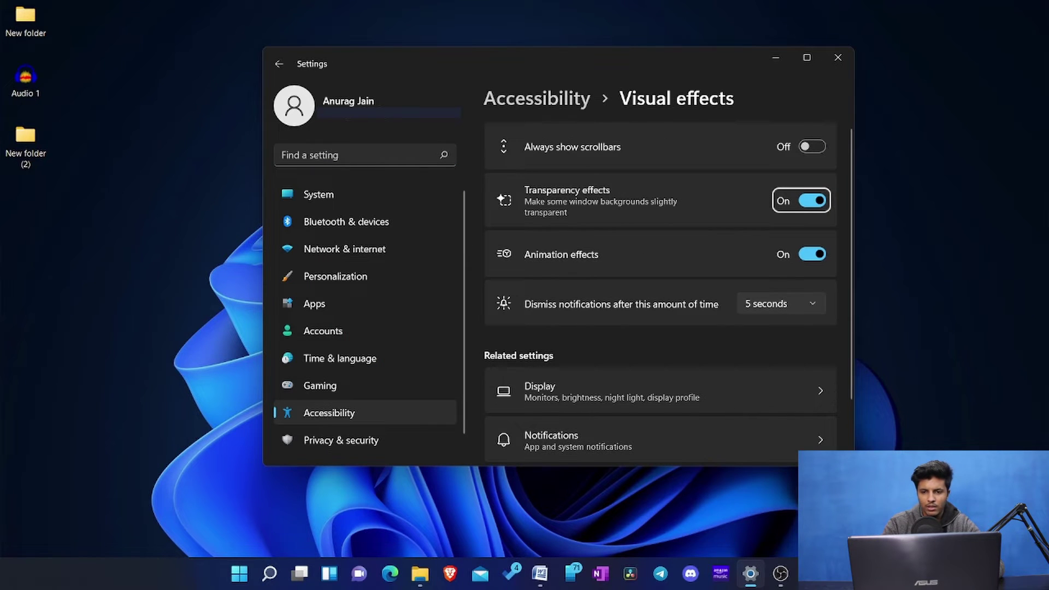
pyautogui.press('space')
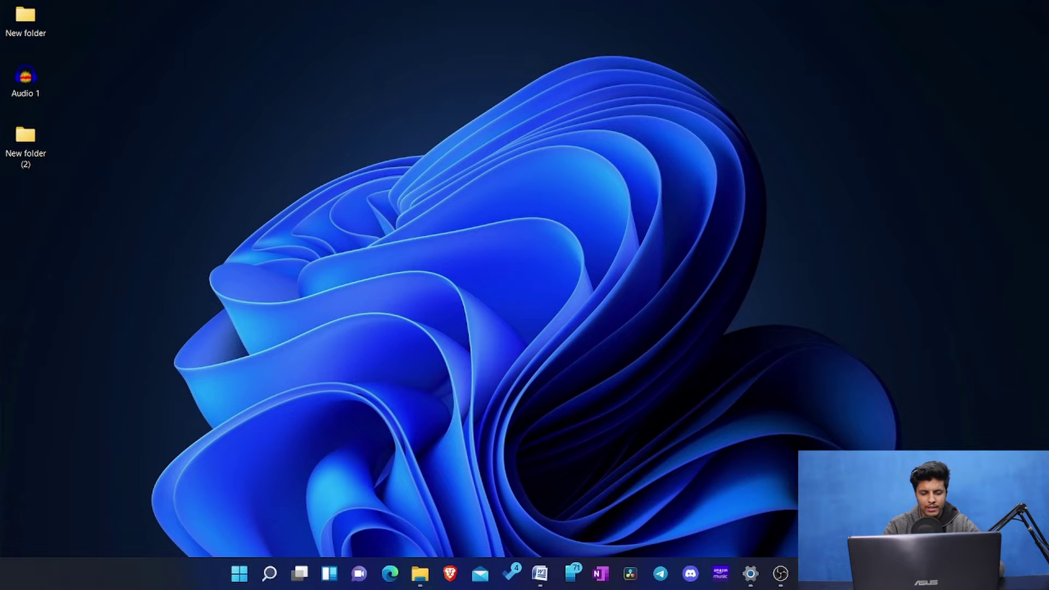
# Open the list of startup apps in the Windows settings and disable Microsoft Edge from starting at sign-in.
pyautogui.press('super+i')
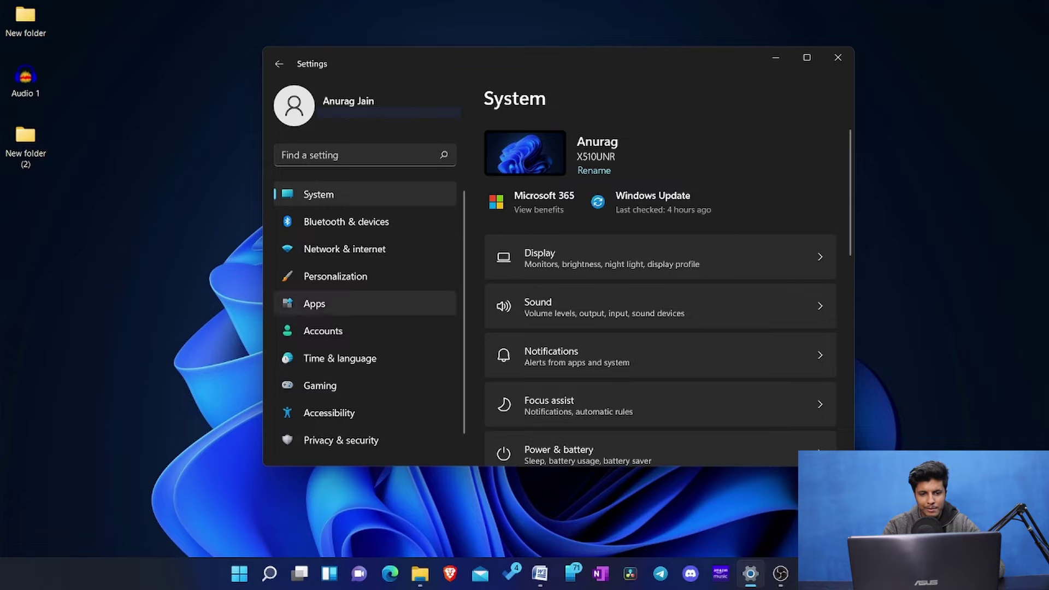
pyautogui.click(314, 303)
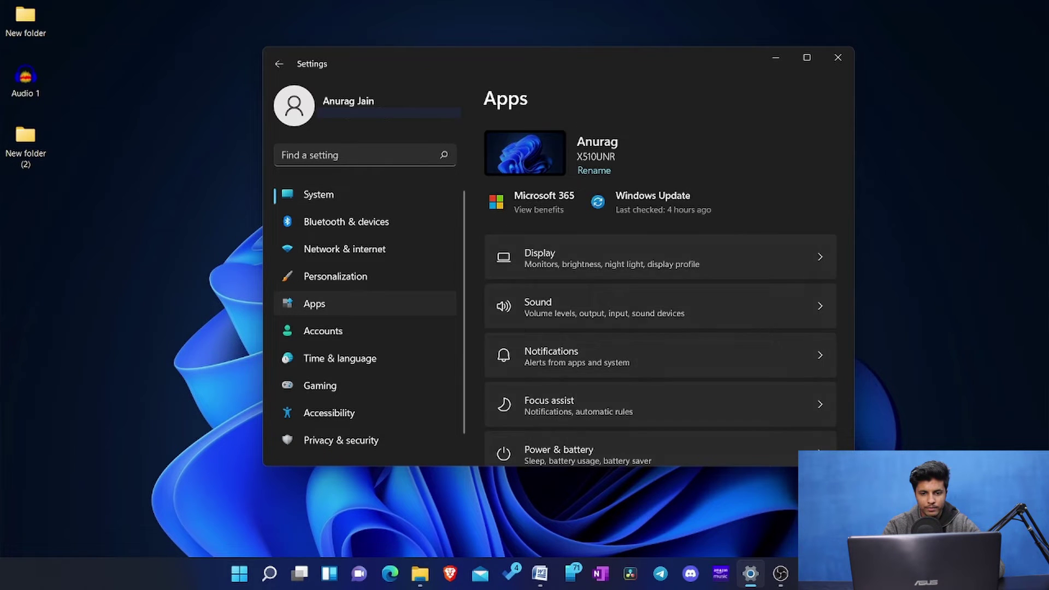
pyautogui.scroll(-1, 661, 295)
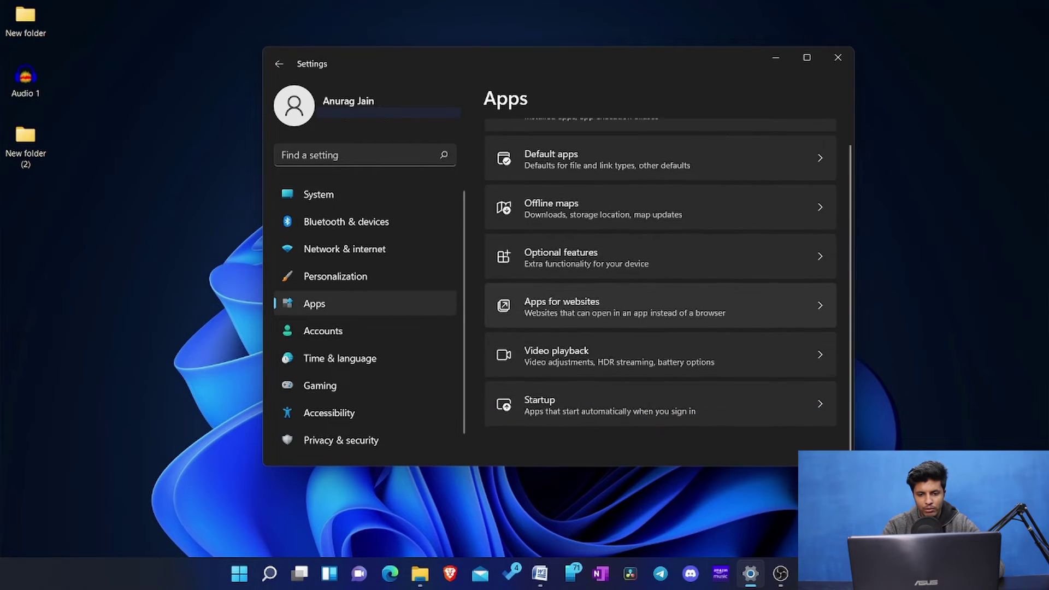
pyautogui.click(601, 414)
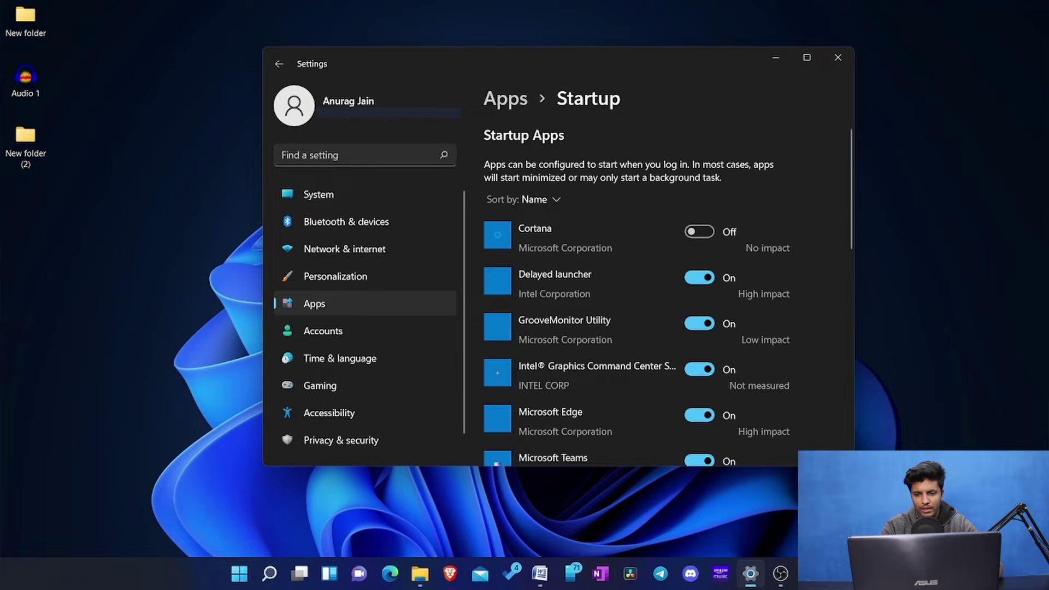
pyautogui.scroll(-2, 669, 297)
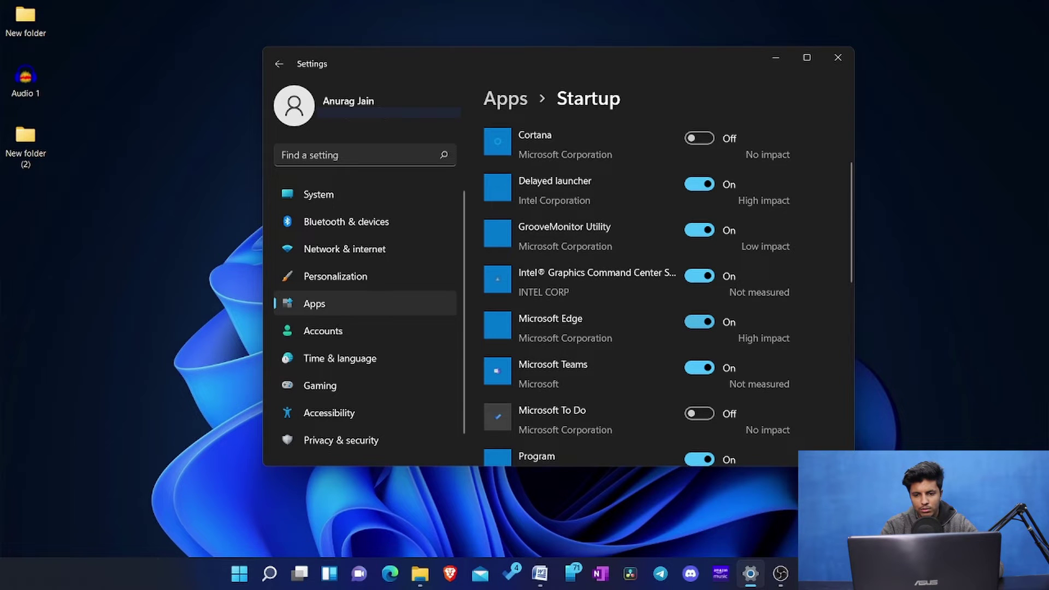
pyautogui.click(699, 322)
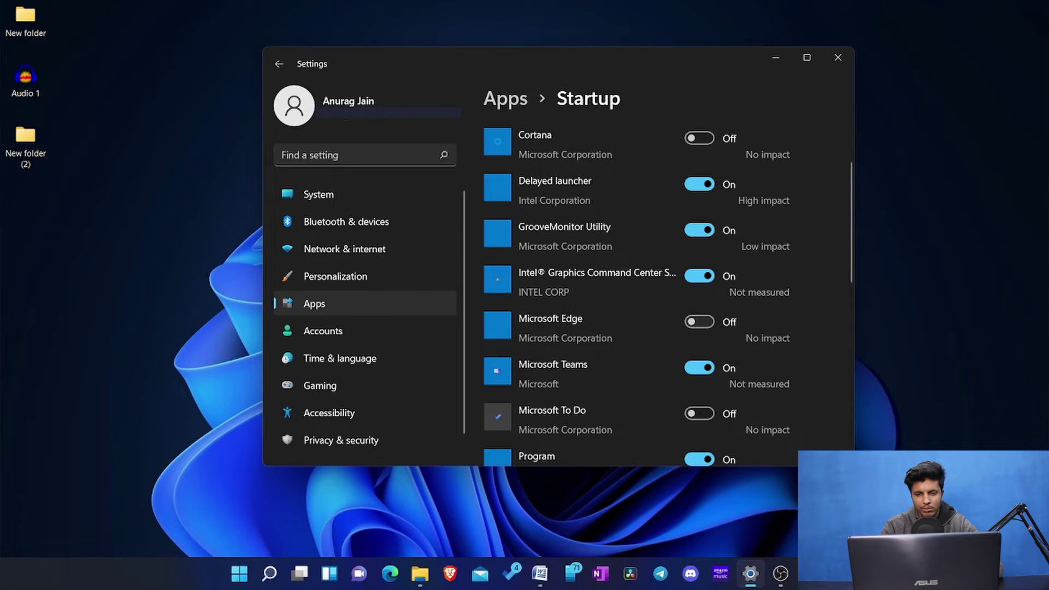
# Review the remaining startup apps and disable Wondershare Studio from starting at sign-in.
pyautogui.scroll(-2, 666, 292)
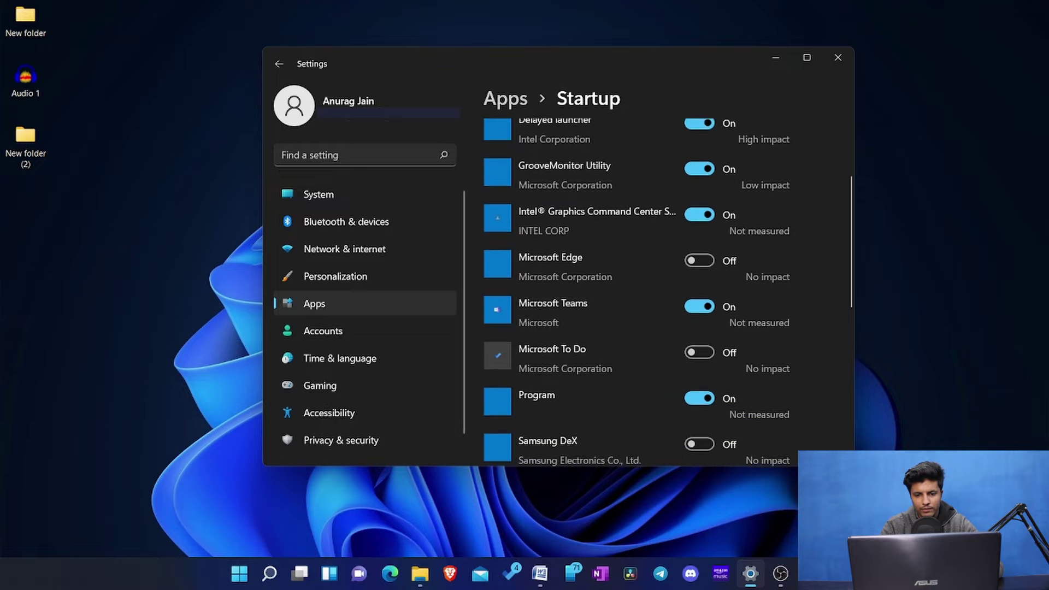
pyautogui.scroll(-2, 666, 292)
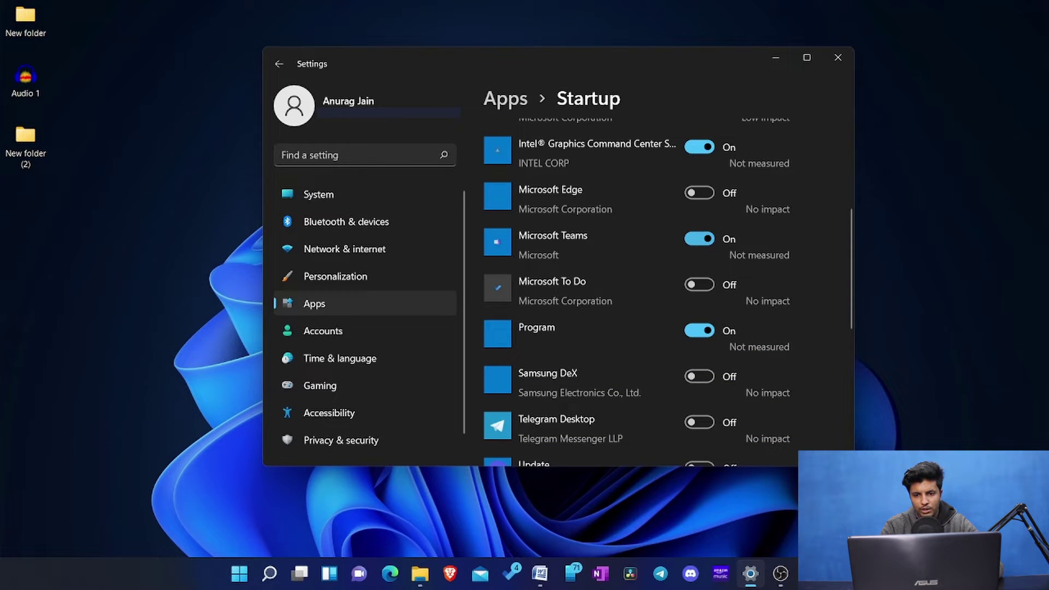
pyautogui.scroll(-7, 667, 293)
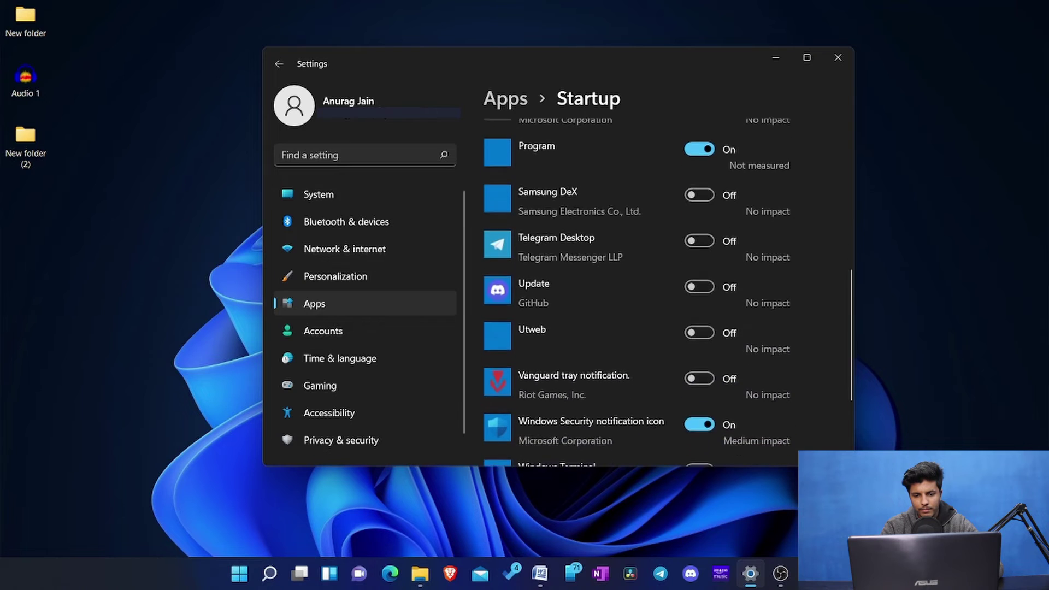
pyautogui.scroll(-2, 666, 293)
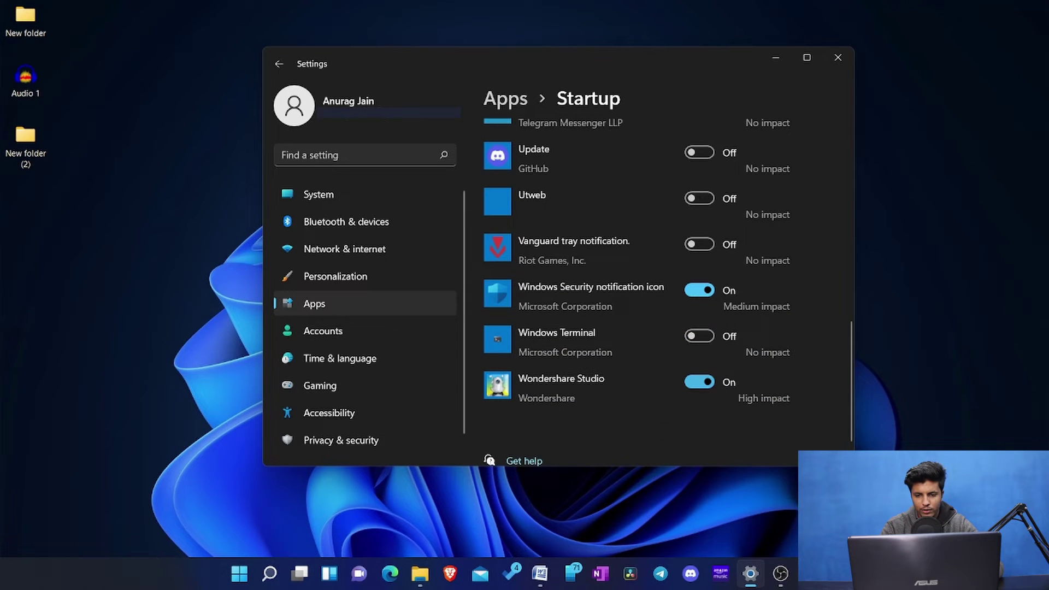
pyautogui.click(700, 381)
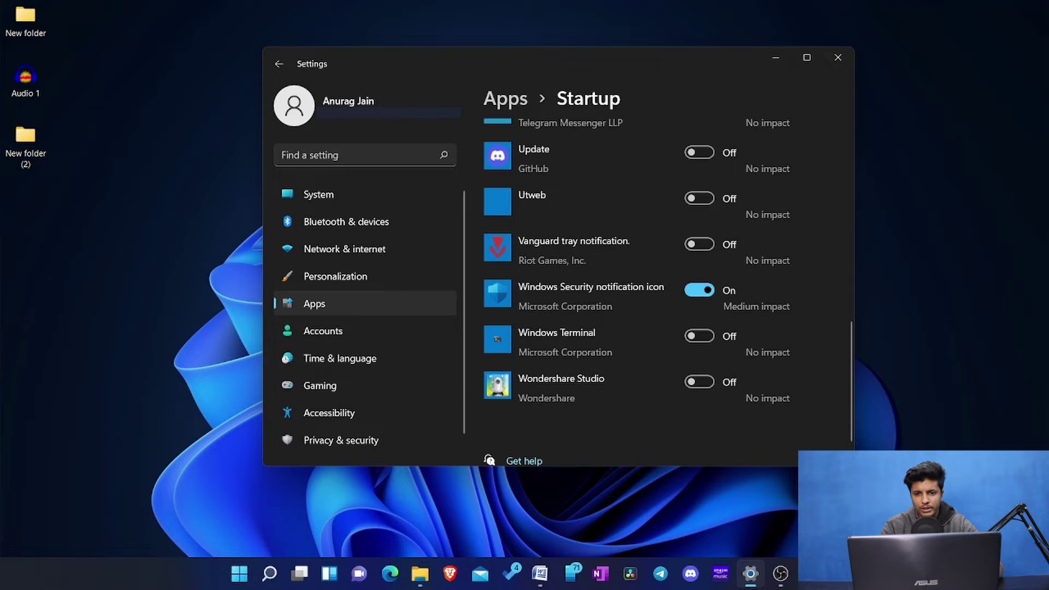
pyautogui.scroll(4, 669, 293)
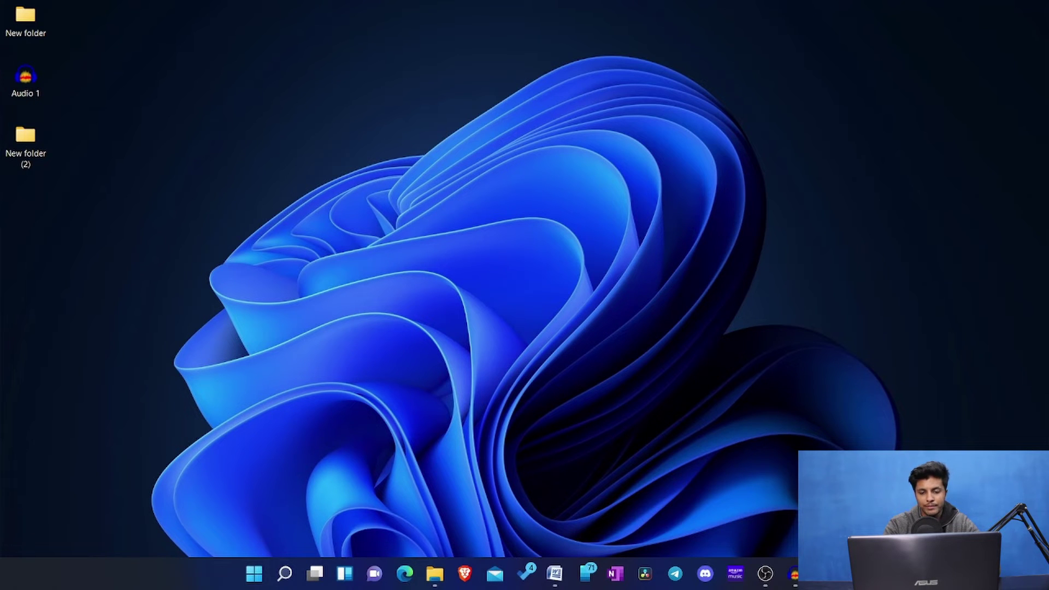
# Find the storage options in the Windows settings and turn on Storage Sense.
pyautogui.press('super+i')
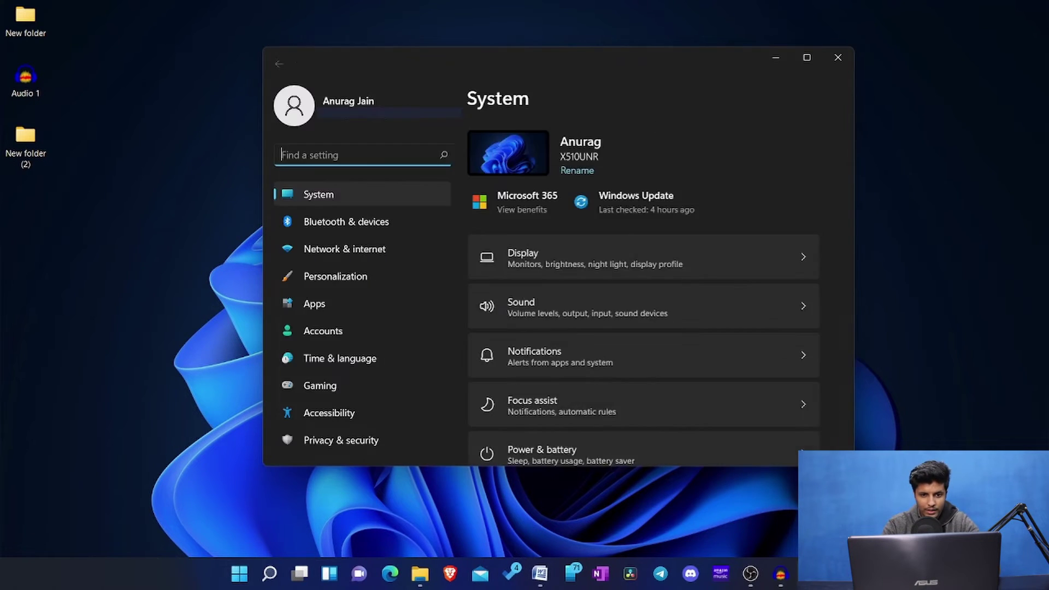
pyautogui.write('s')
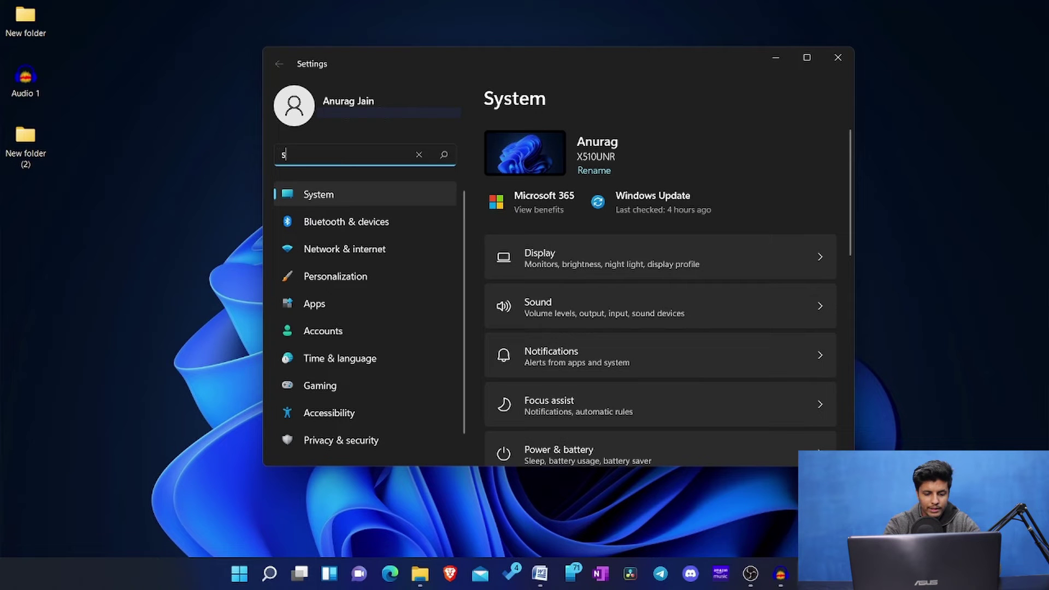
pyautogui.write('trorage')
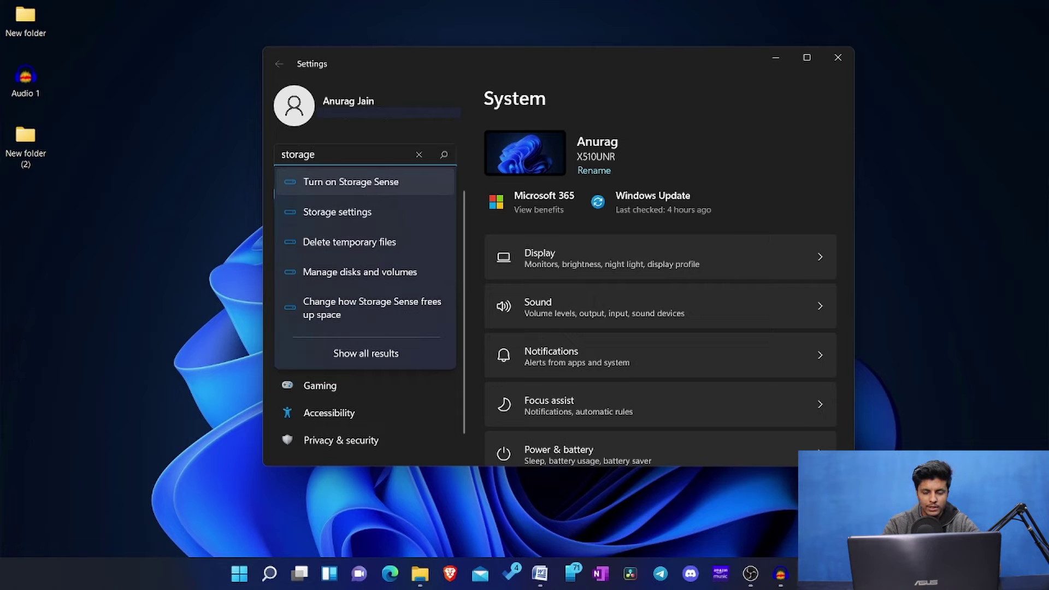
pyautogui.press('Return')
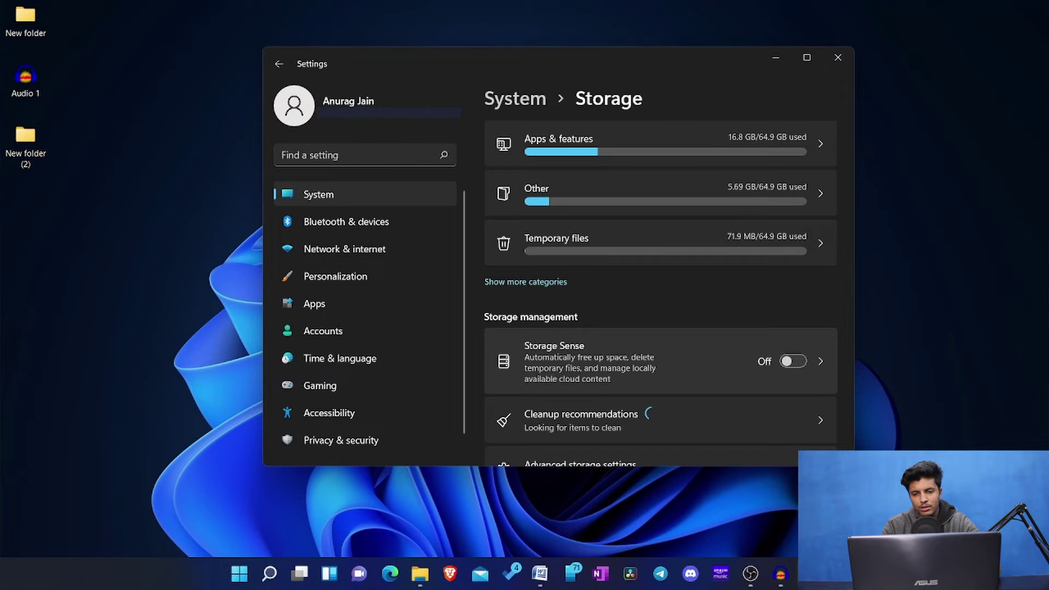
pyautogui.click(793, 361)
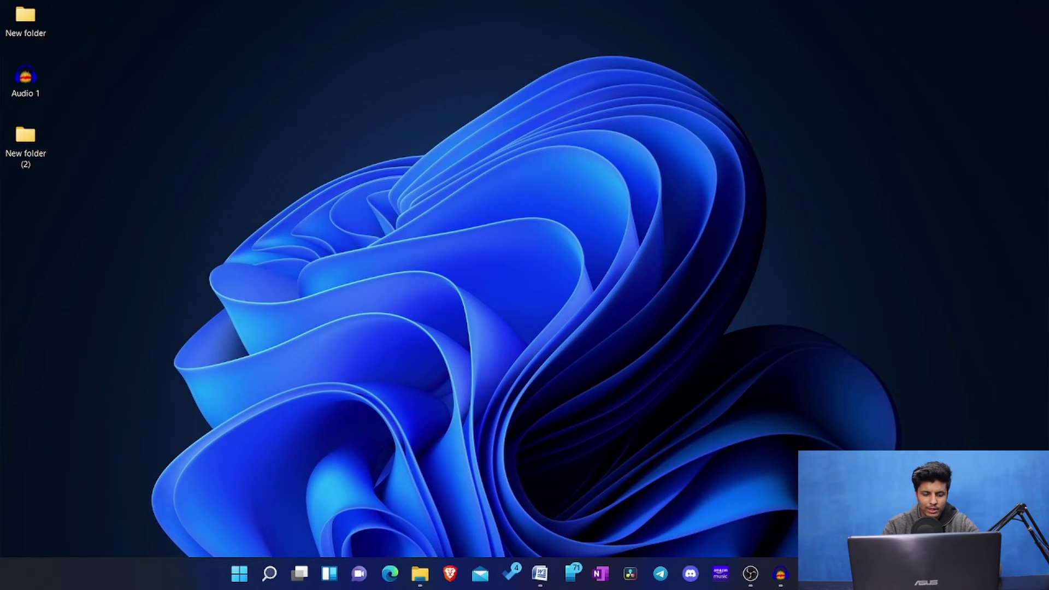
# Open the advanced options of the installed app Amazon Music and set its permission to run in the background to Never.
pyautogui.press('super+i')
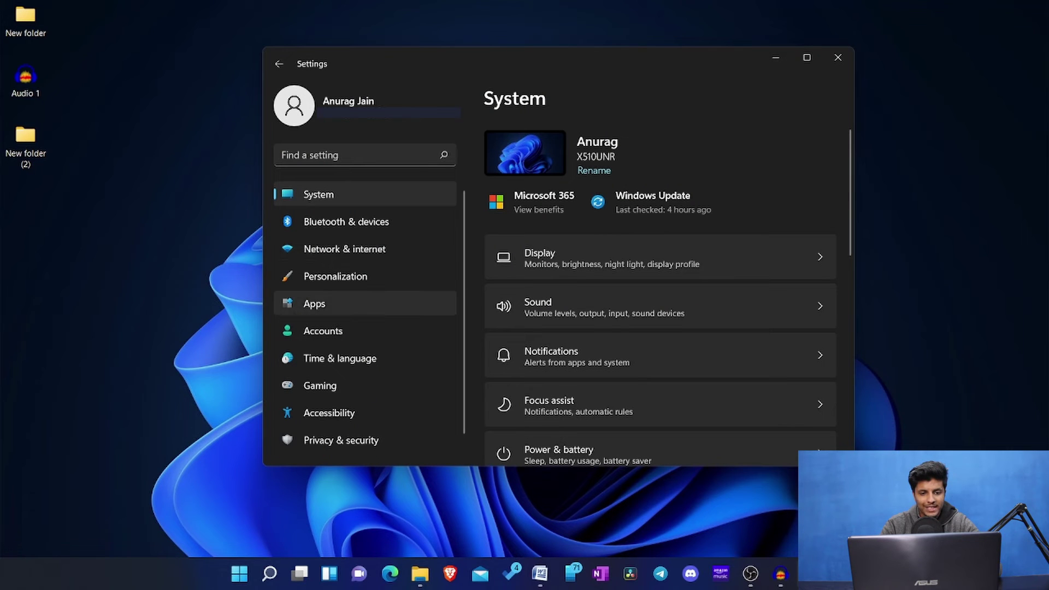
pyautogui.click(314, 304)
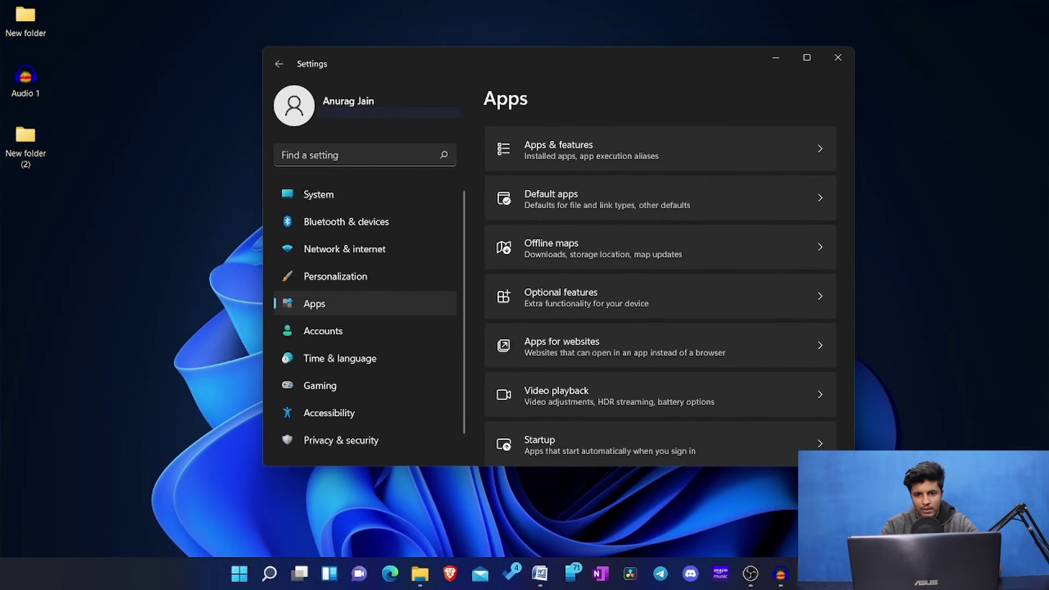
pyautogui.click(558, 149)
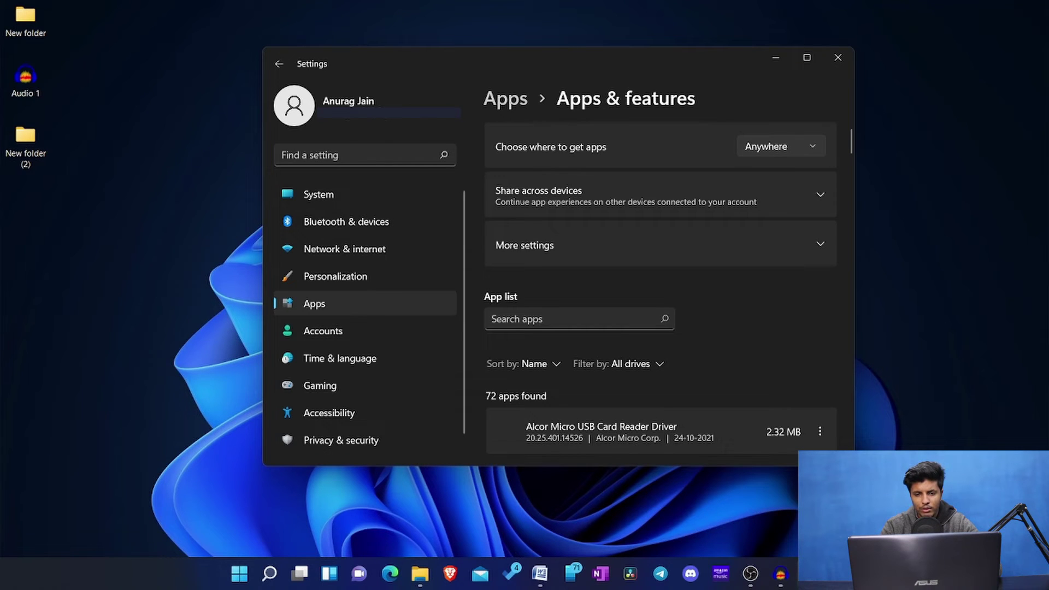
pyautogui.scroll(-2, 660, 293)
pyautogui.scroll(-2, 660, 293)
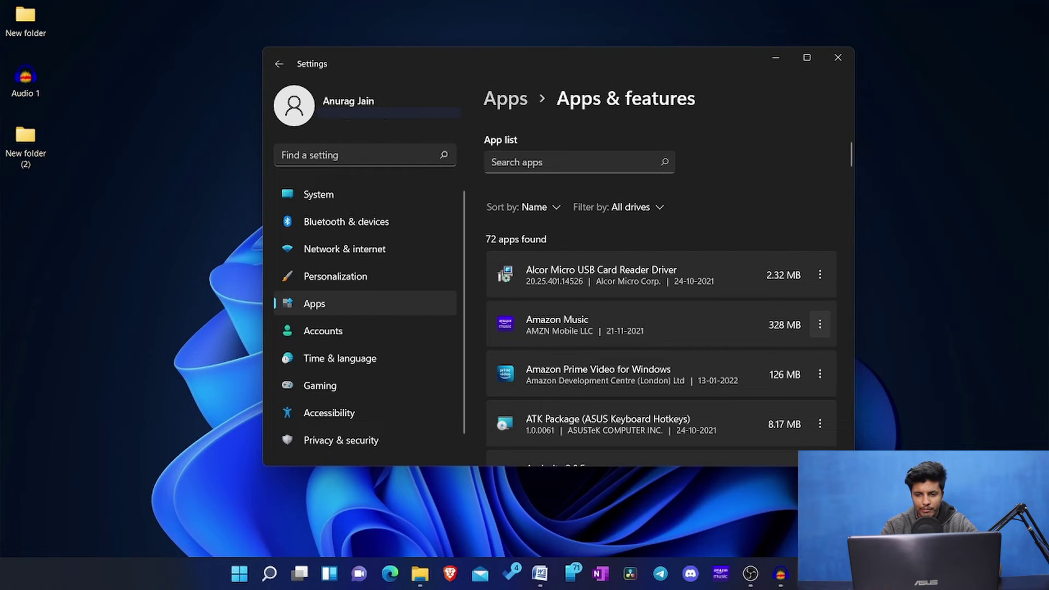
pyautogui.click(820, 325)
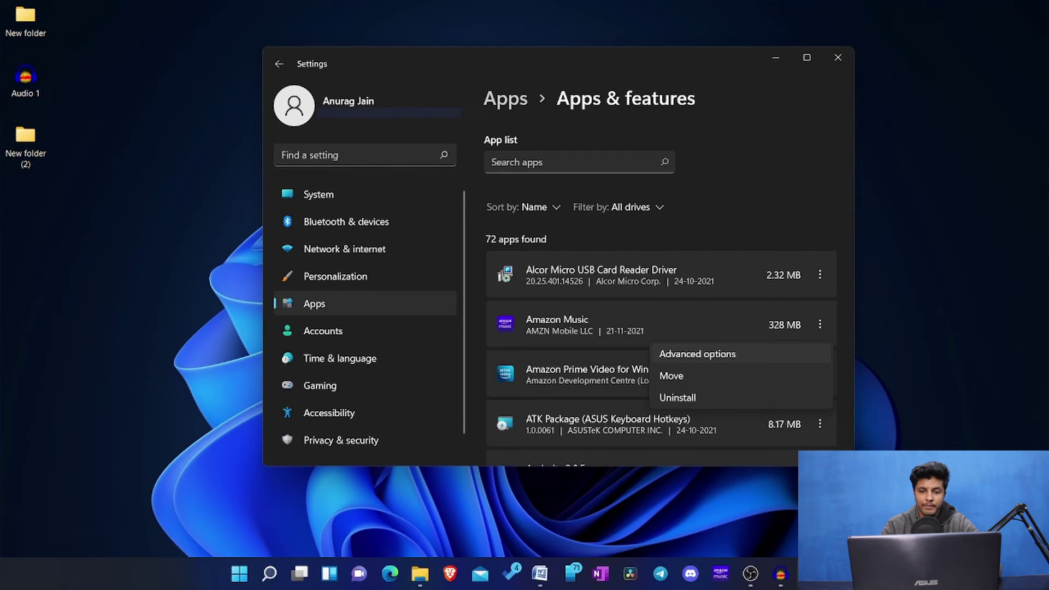
pyautogui.click(697, 353)
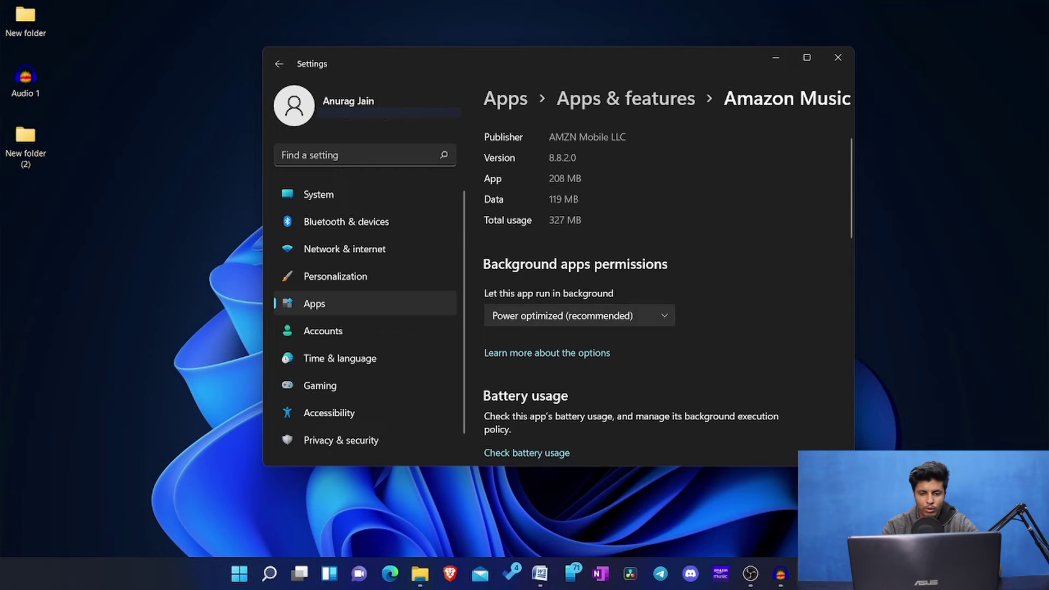
pyautogui.click(580, 315)
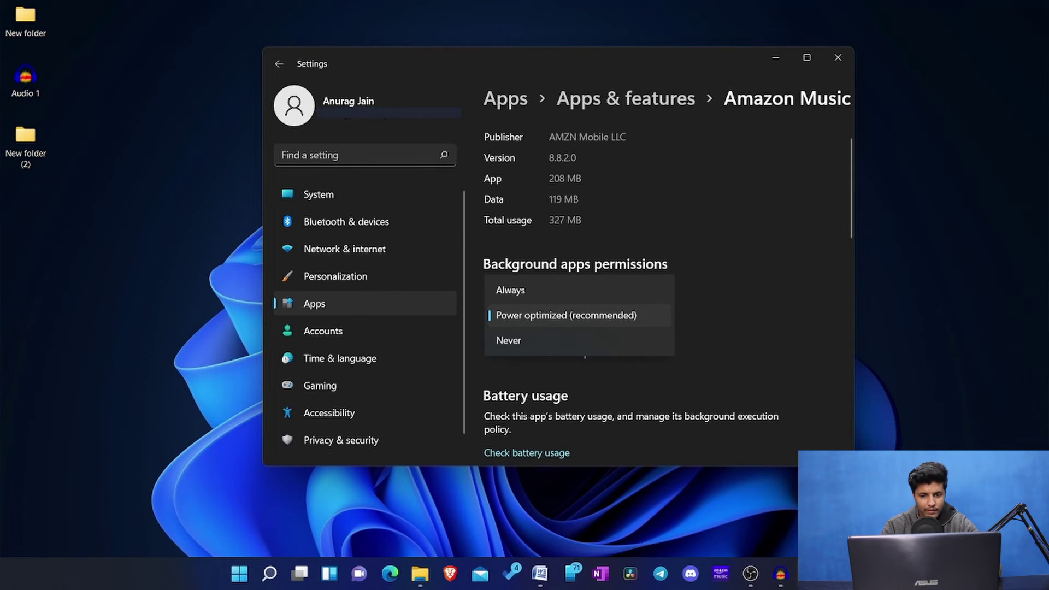
pyautogui.click(579, 341)
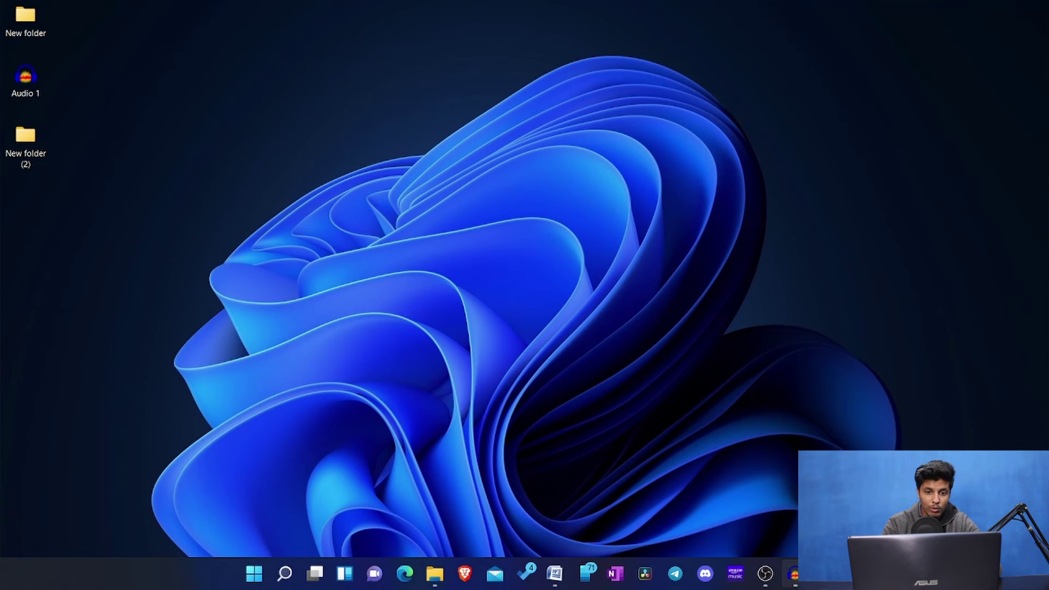
# Open the list of installed apps in the Windows settings and bring up the available actions for BlueJ.
pyautogui.press('super+i')
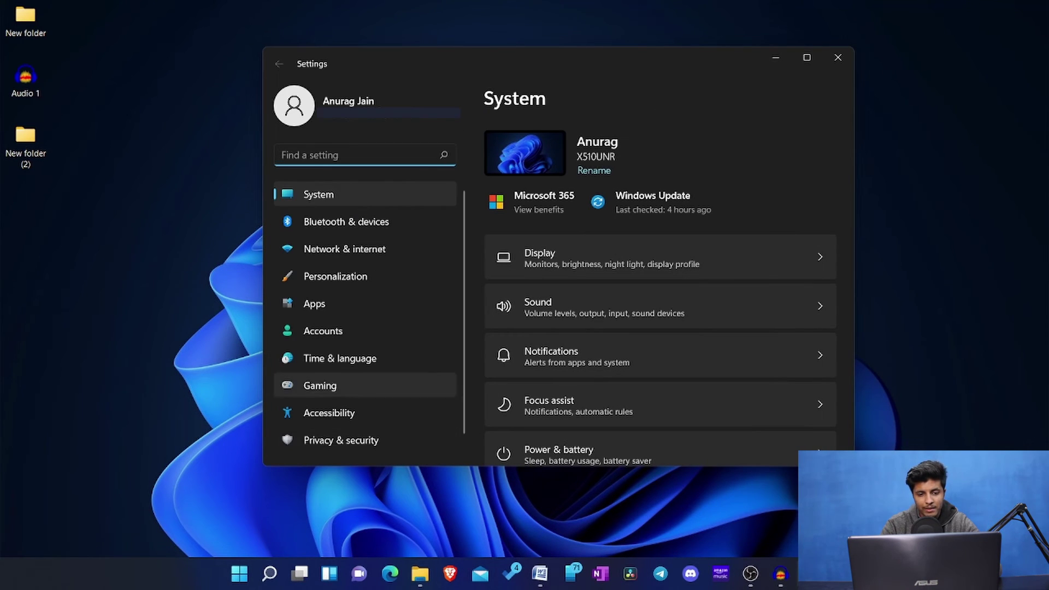
pyautogui.click(314, 304)
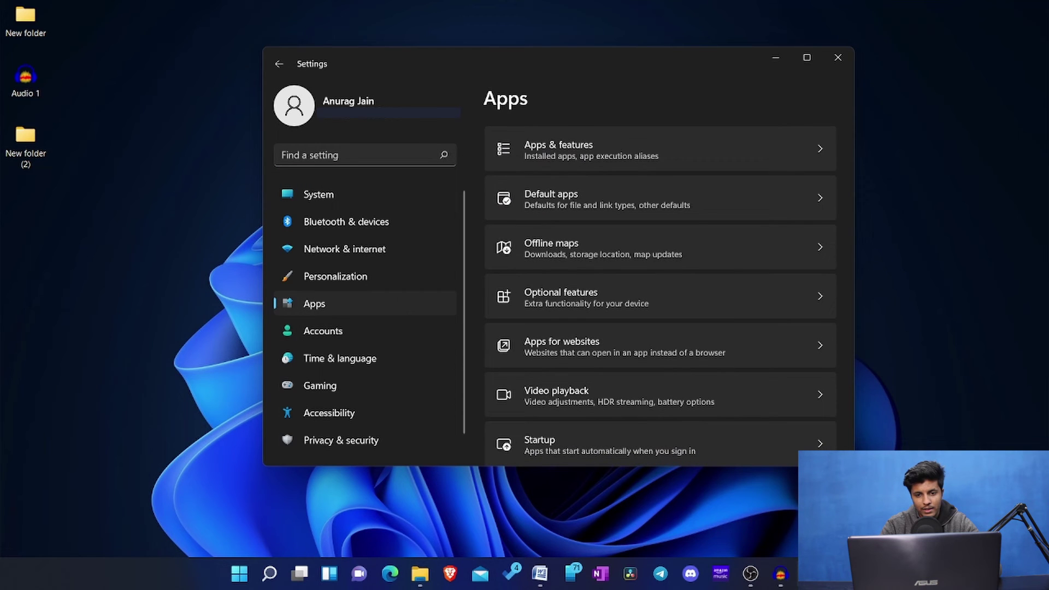
pyautogui.click(557, 148)
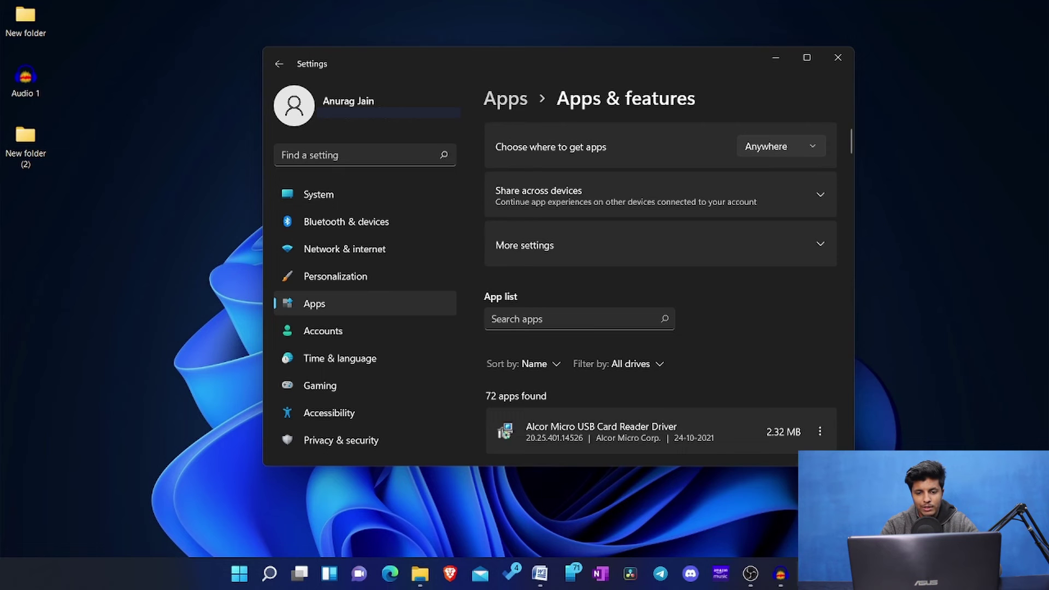
pyautogui.scroll(-5, 660, 292)
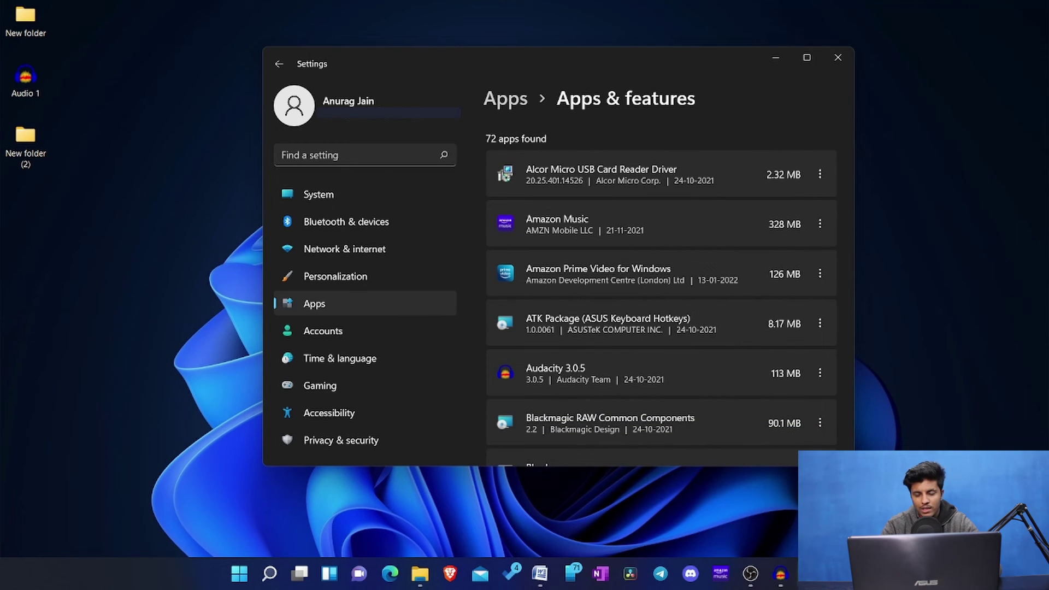
pyautogui.scroll(-3, 660, 293)
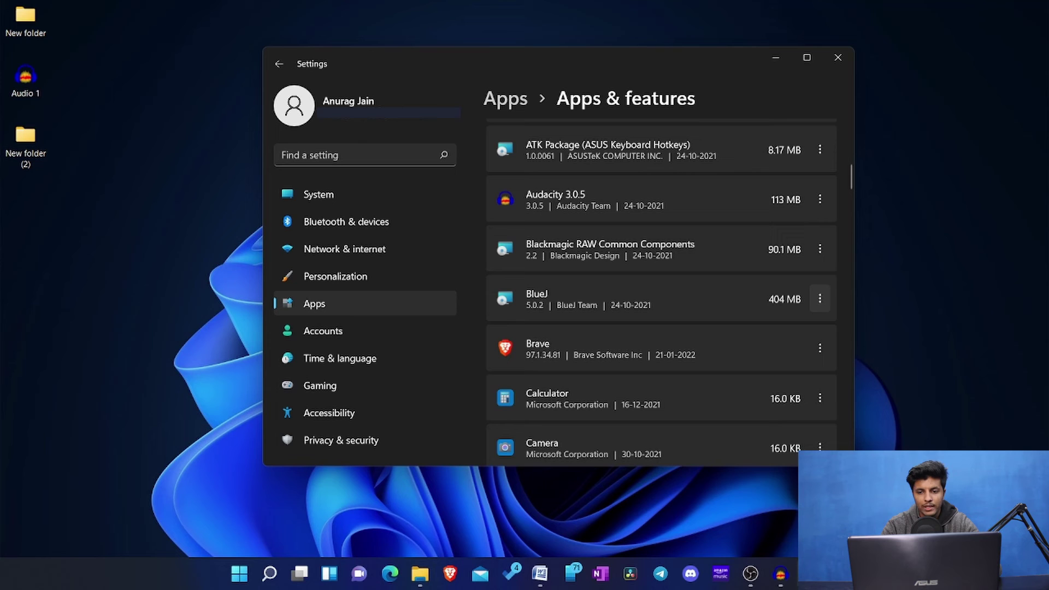
pyautogui.click(819, 298)
pyautogui.click(679, 347)
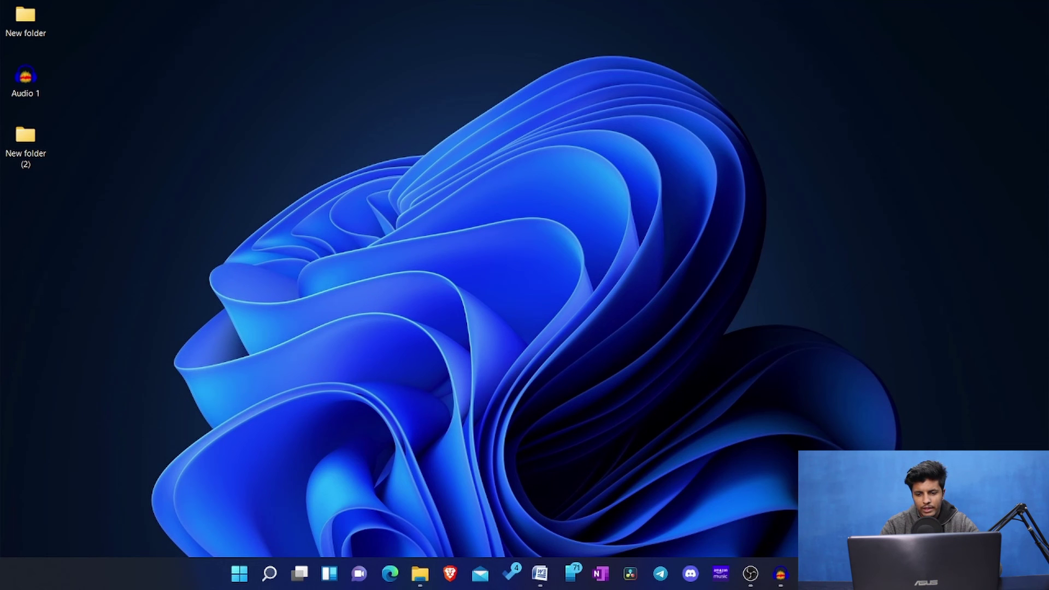
# Open the notification options in the Windows settings and turn off both the Windows tips and the device setup suggestions.
pyautogui.click(810, 574)
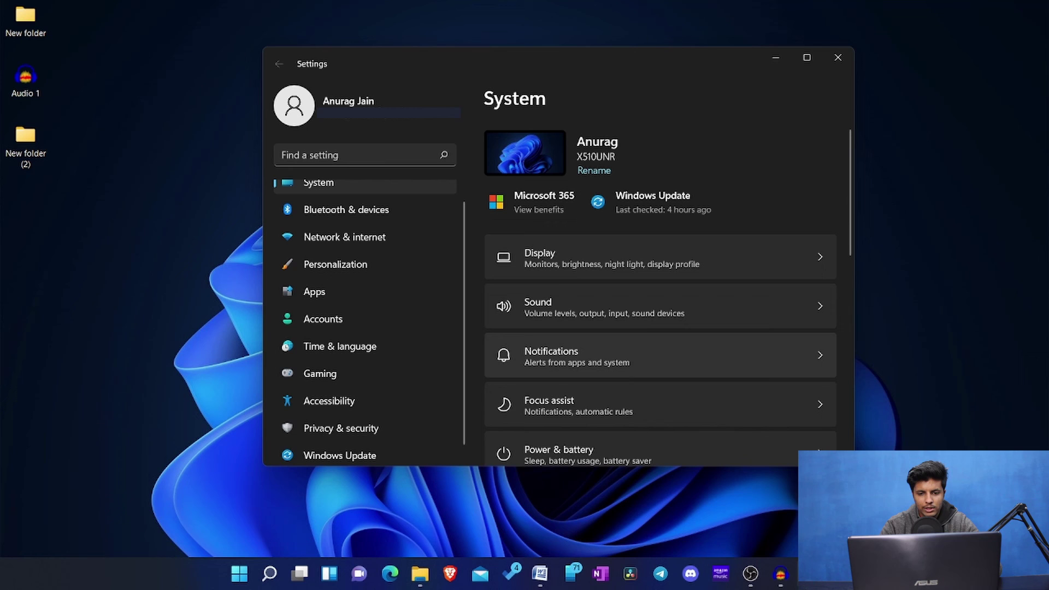
pyautogui.click(552, 355)
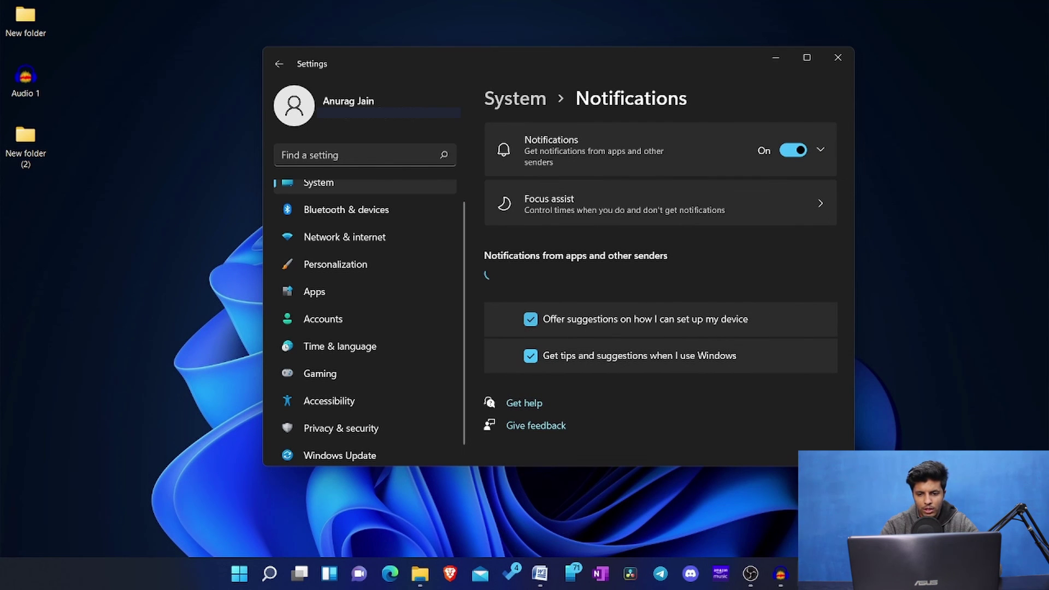
pyautogui.scroll(-6, 660, 295)
pyautogui.scroll(-20, 660, 295)
pyautogui.scroll(-8, 660, 295)
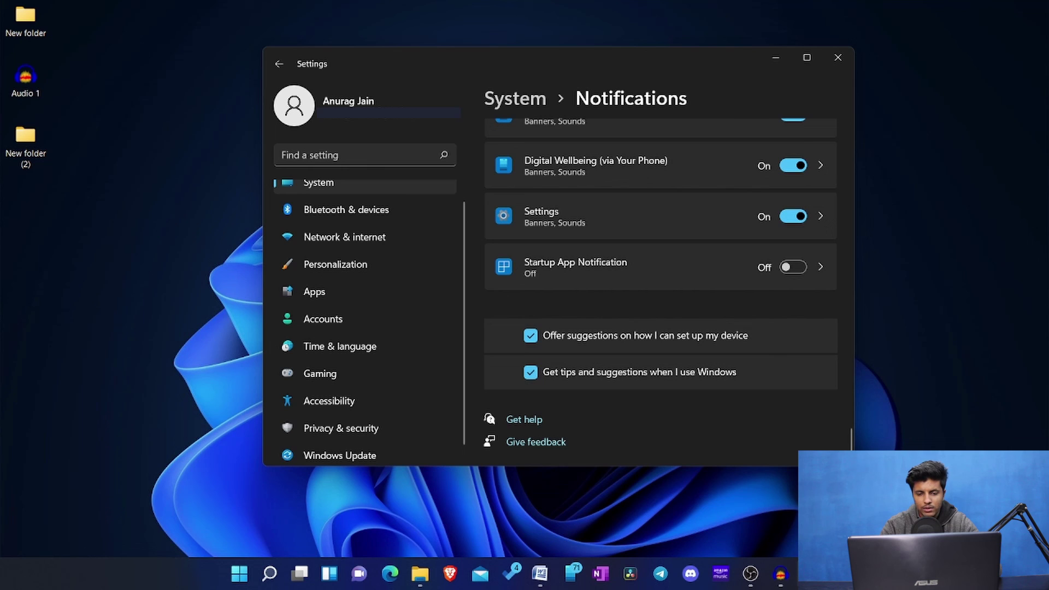
pyautogui.click(530, 373)
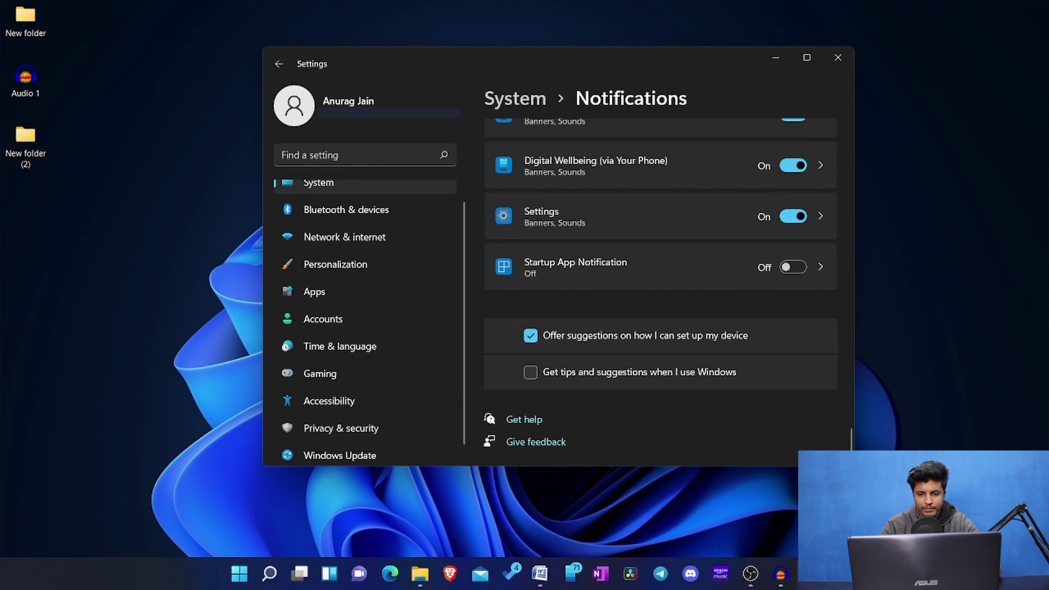
pyautogui.click(530, 336)
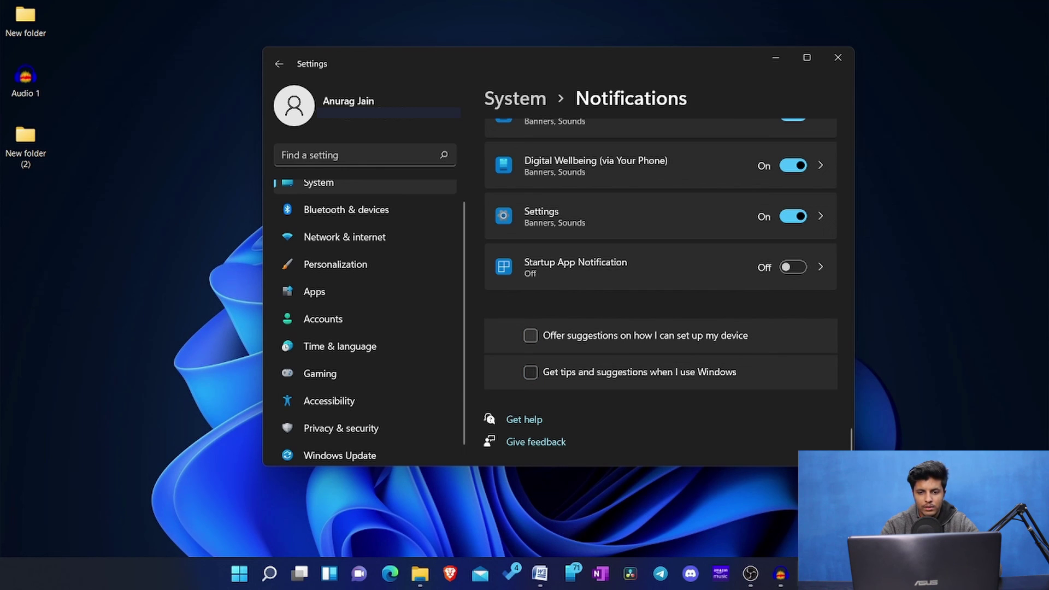